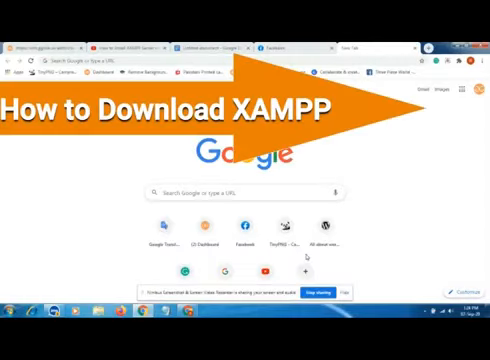
- Search Google for 'xampp download' and follow the official Apache Friends Download XAMPP result
left_click(265, 196)
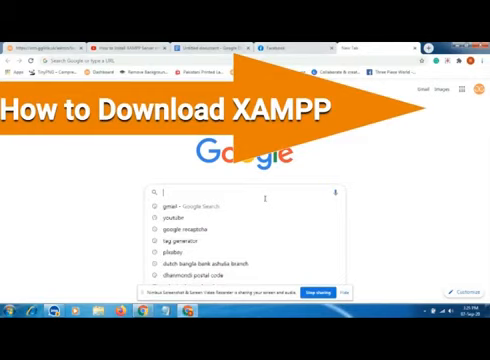
type("xa")
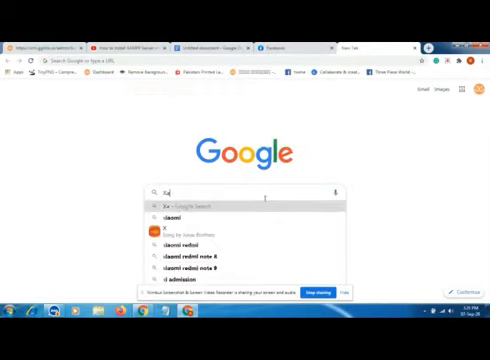
type("mpp")
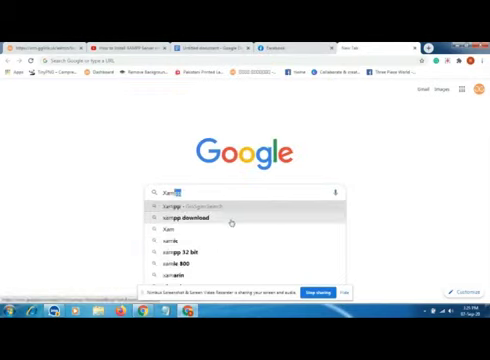
left_click(231, 222)
left_click_drag(63, 142, 172, 177)
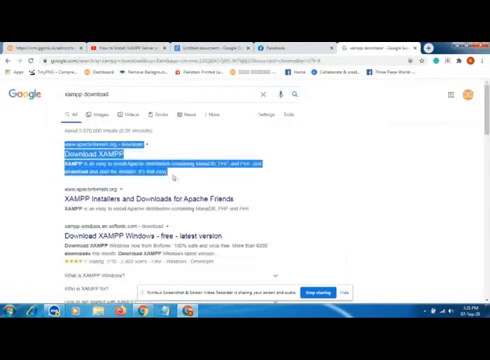
left_click(173, 177)
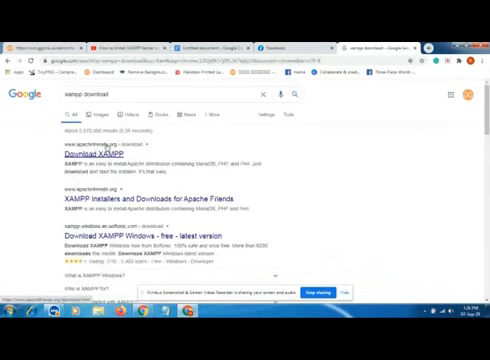
left_click(106, 157)
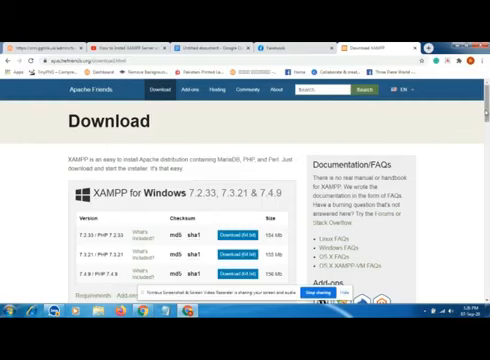
scroll(482, 123, "down", 4)
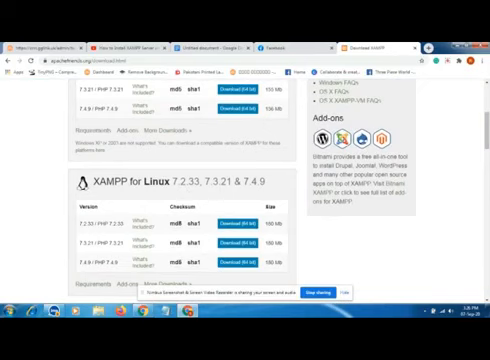
left_click_drag(486, 122, 484, 178)
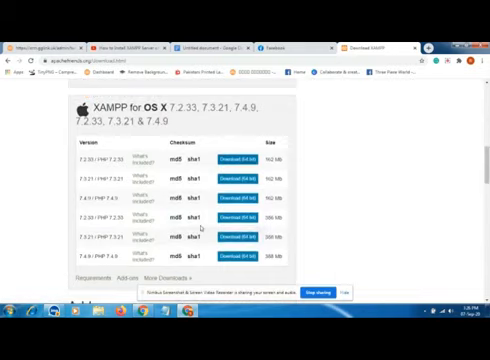
scroll(376, 155, "up", 5)
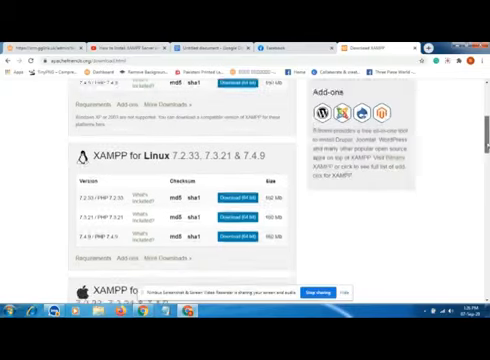
scroll(376, 155, "up", 5)
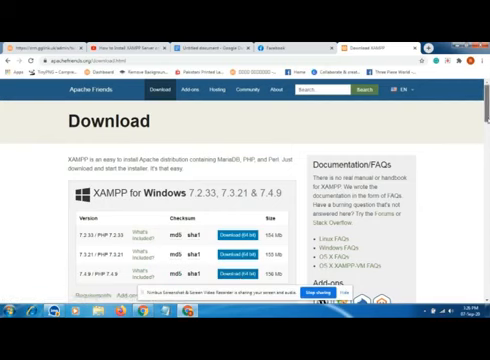
scroll(297, 221, "down", 1)
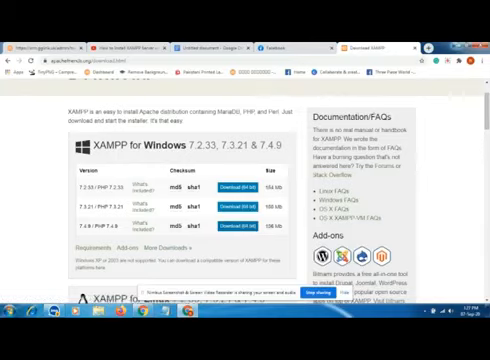
- Hide the browser to reveal the Windows desktop
key("super+d")
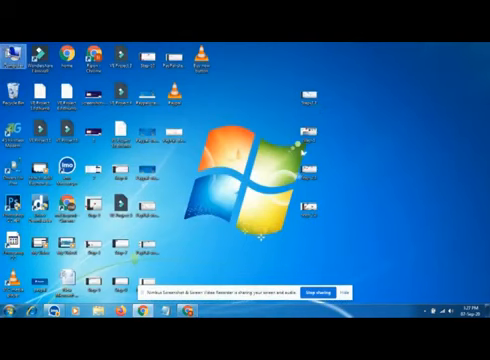
- Run the downloaded XAMPP installer from the Computer > Downloads folder
double_click(13, 56)
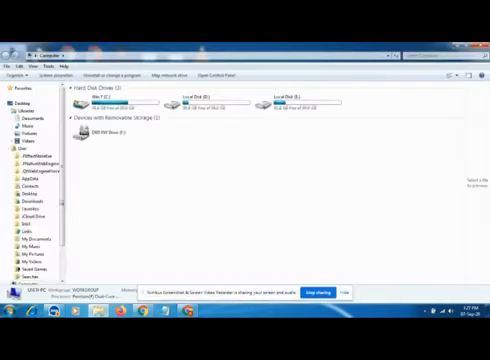
left_click(38, 202)
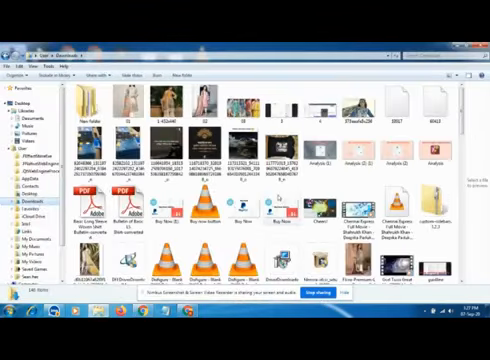
mouse_move(461, 125)
left_mouse_down()
mouse_move(470, 232)
mouse_move(463, 296)
left_mouse_up()
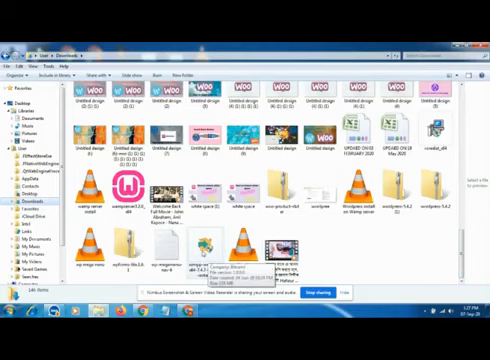
left_click(205, 243)
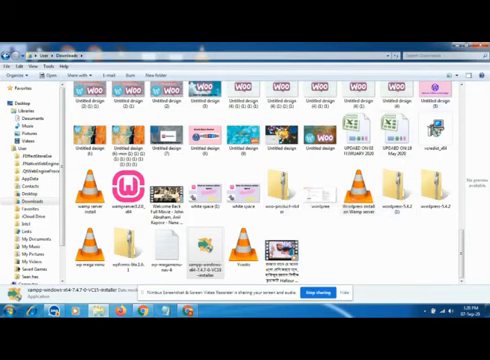
key("alt+F4")
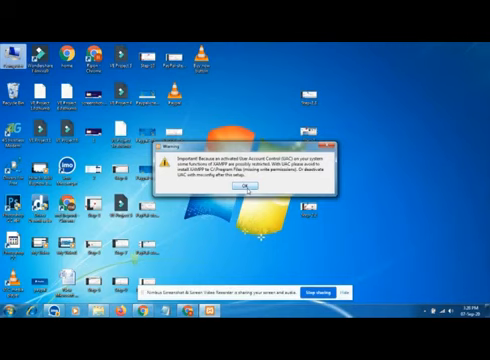
- Start setup past the UAC warning, keep the default components, and browse for an install folder
left_click(246, 188)
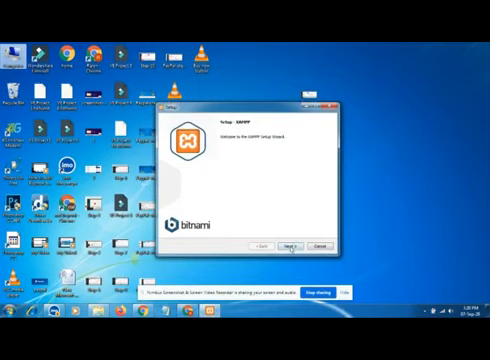
left_click(290, 247)
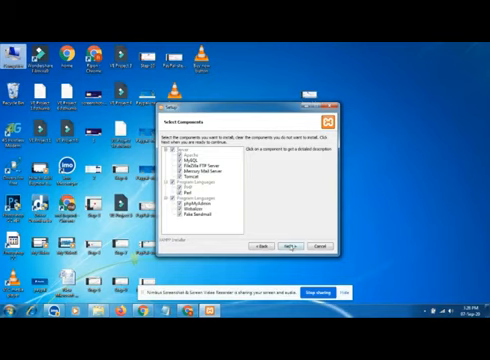
left_click(289, 246)
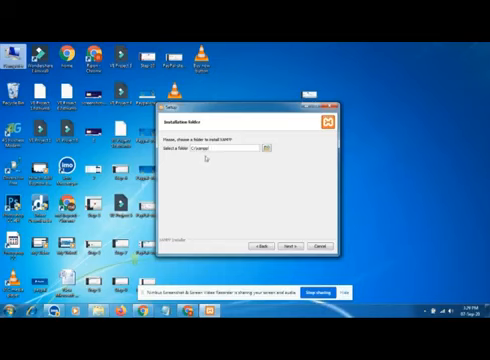
key("BackSpace")
key("BackSpace")
key("BackSpace")
left_click(266, 148)
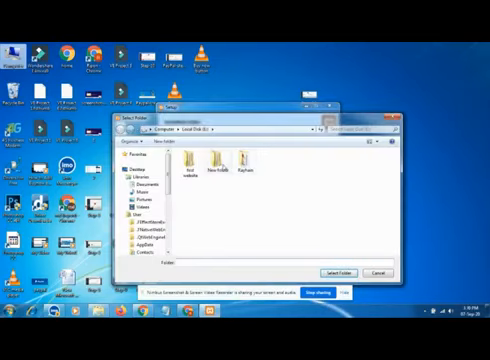
- Create a new folder named 'images' on the drive and select it as the installation folder
right_click(229, 212)
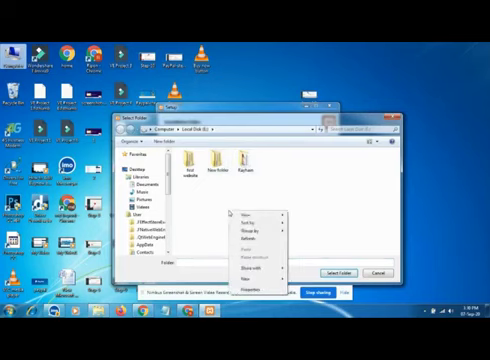
left_click(255, 281)
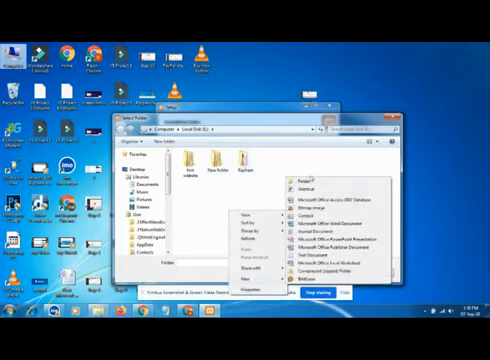
left_click(308, 183)
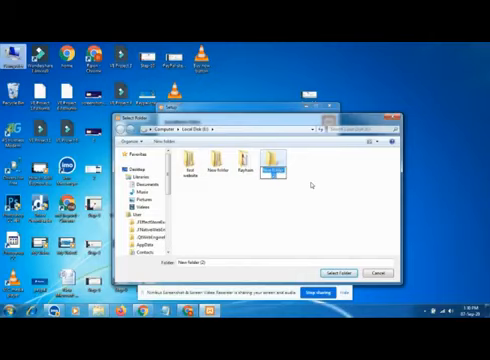
type("images")
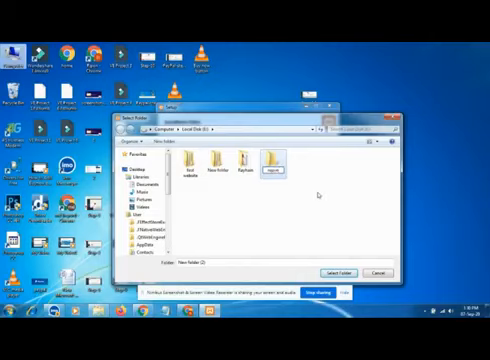
left_click(310, 186)
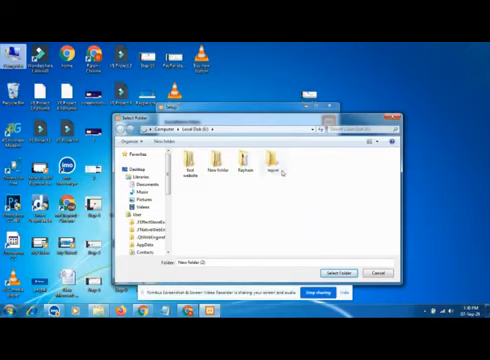
left_click(275, 165)
left_click(334, 274)
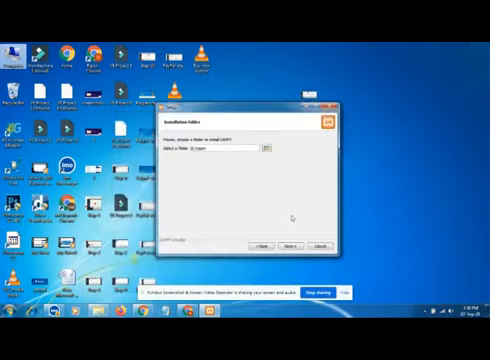
- Accept the folder, default language and Bitnami page, and begin installing XAMPP
left_click(290, 246)
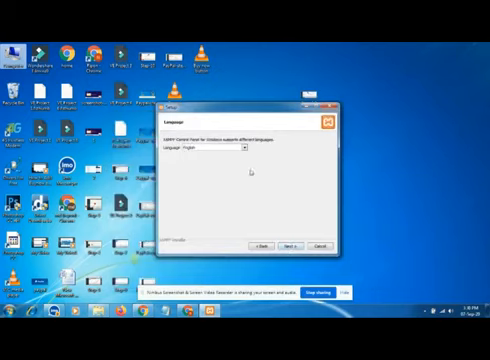
left_click(291, 248)
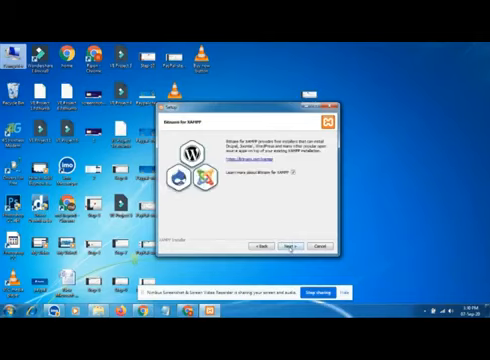
left_click(291, 248)
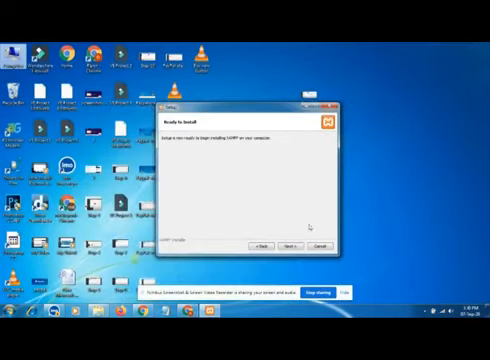
left_click(290, 246)
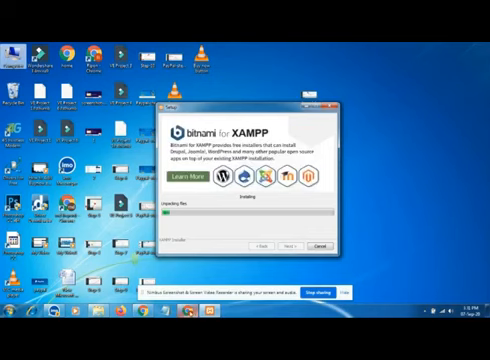
- Dismiss the Chrome window that opens and return to the installer
left_click(187, 311)
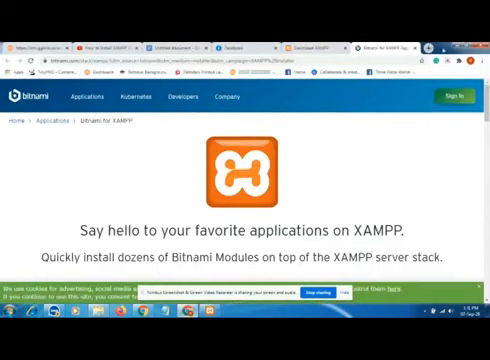
left_click(447, 61)
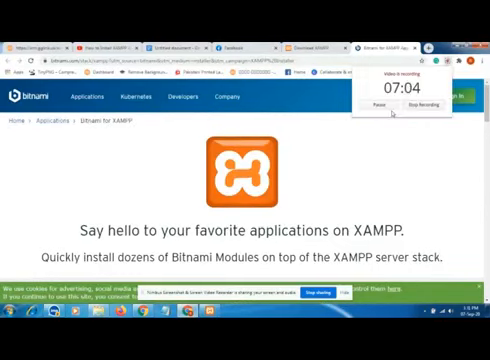
left_click(405, 142)
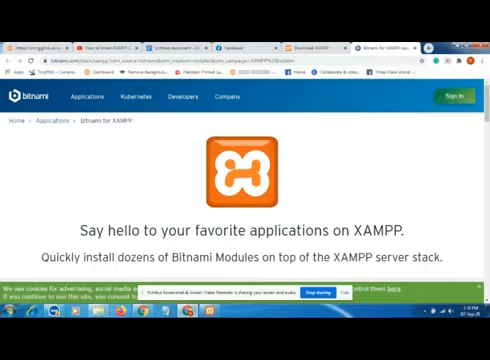
- Finish the setup wizard and launch the XAMPP Control Panel
left_click(458, 47)
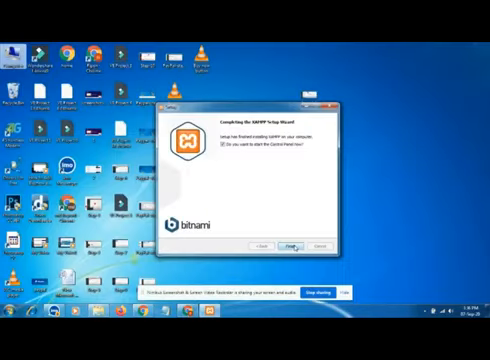
left_click(291, 246)
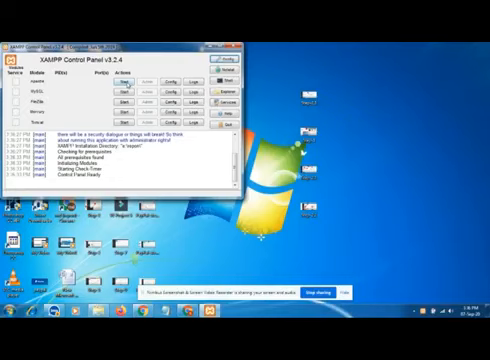
- Start Apache and allow it through the Windows Firewall
left_click(125, 82)
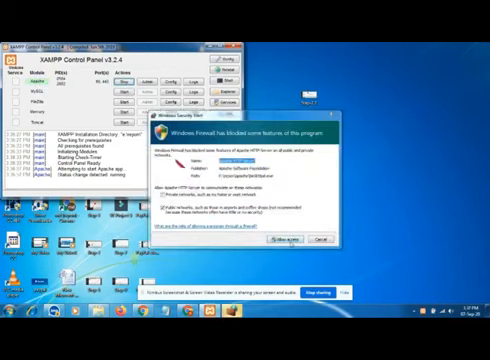
left_click(288, 240)
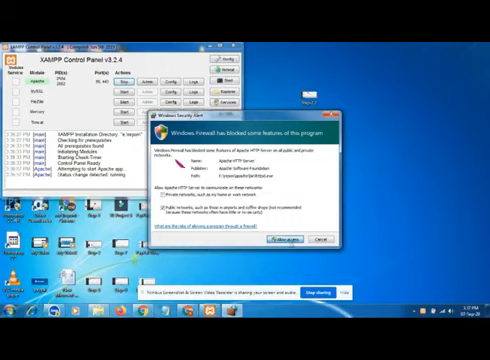
left_click(288, 240)
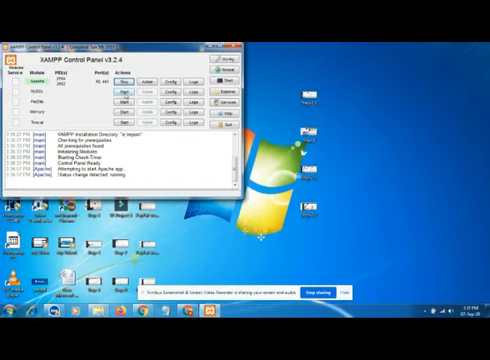
- Start MySQL and allow mysqld through the Windows Firewall
left_click(125, 91)
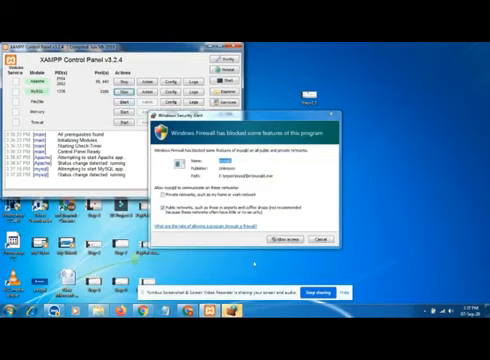
left_click(285, 240)
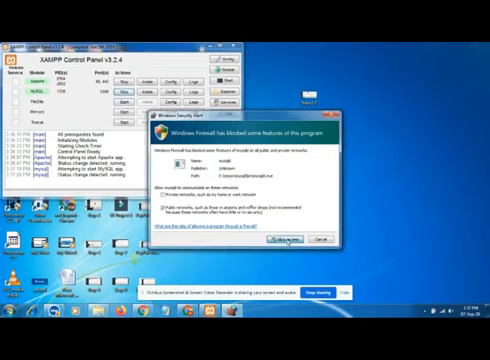
left_click(287, 240)
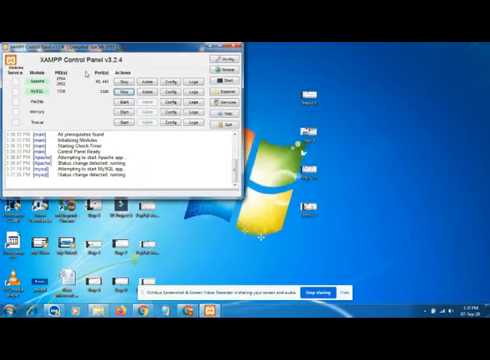